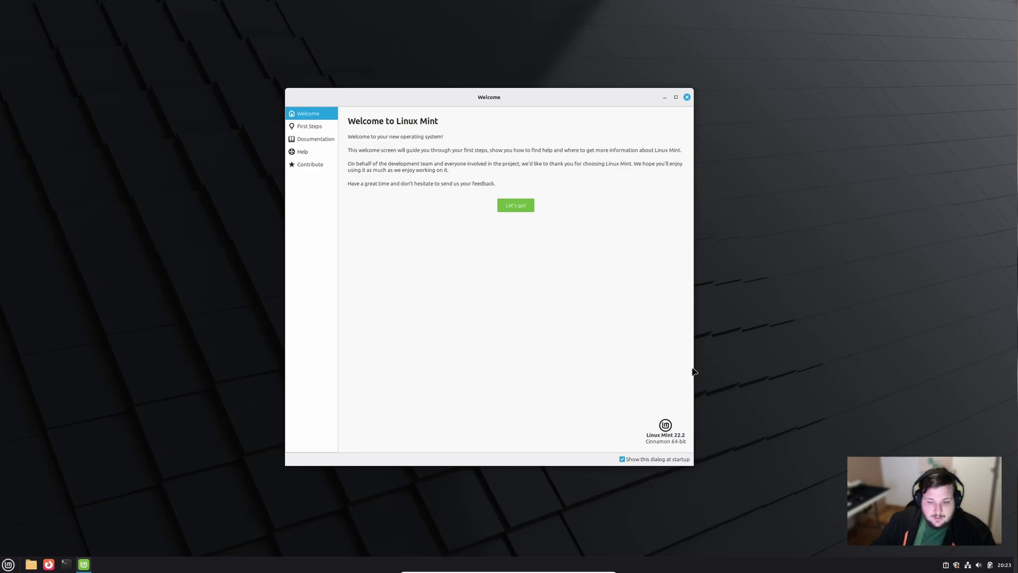
Close Welcome, launch Fingerprints via a 'fin' menu search, then enlarge and centre its window.
left_click(687, 97)
key("super")
type("f")
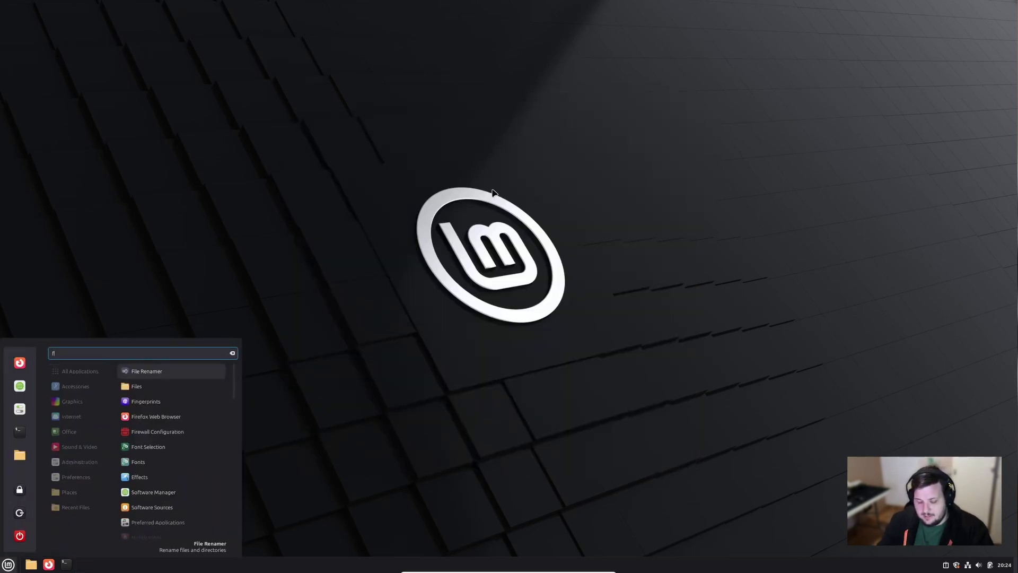
type("in")
key("Return")
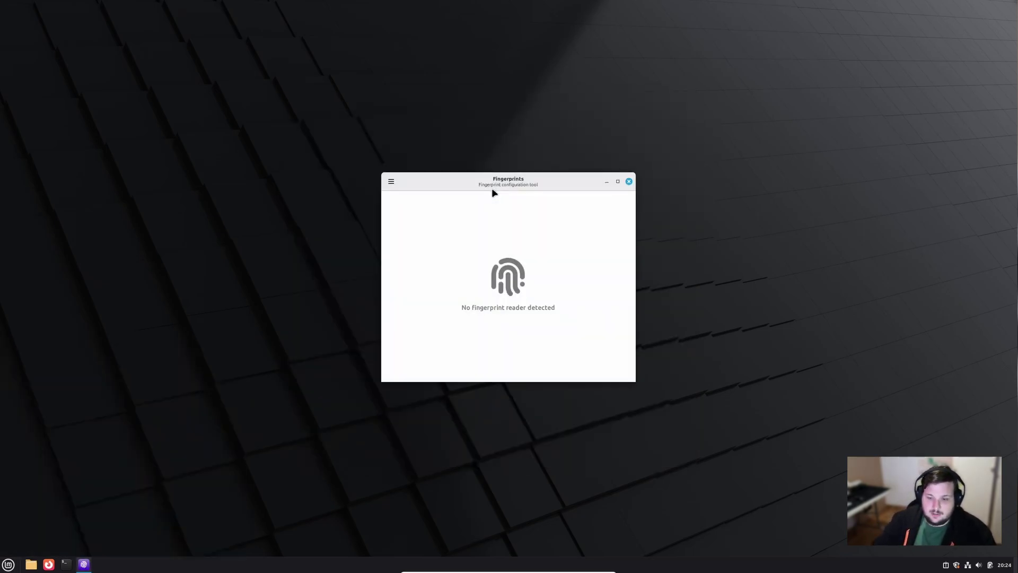
left_click_drag(584, 360, 719, 460)
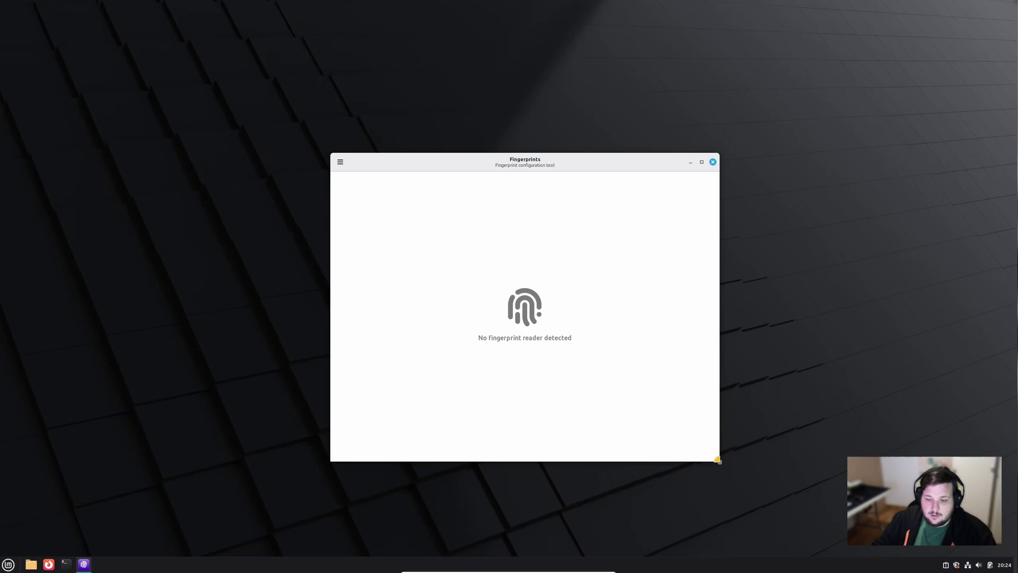
left_click_drag(621, 165, 566, 139)
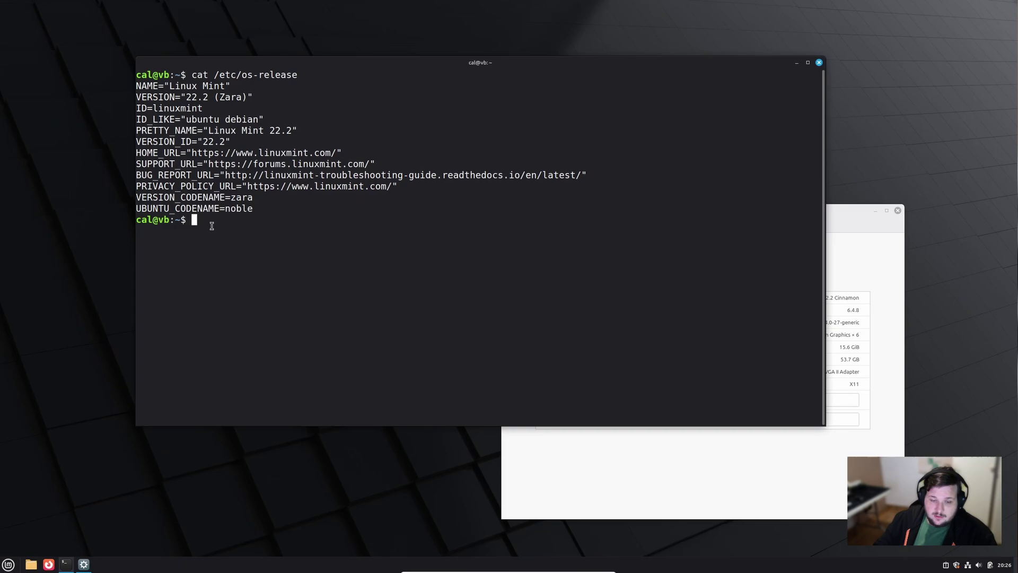
Highlight the 'noble' codename in the os-release output, then bring System Info forward and centre it.
left_click_drag(228, 207, 258, 209)
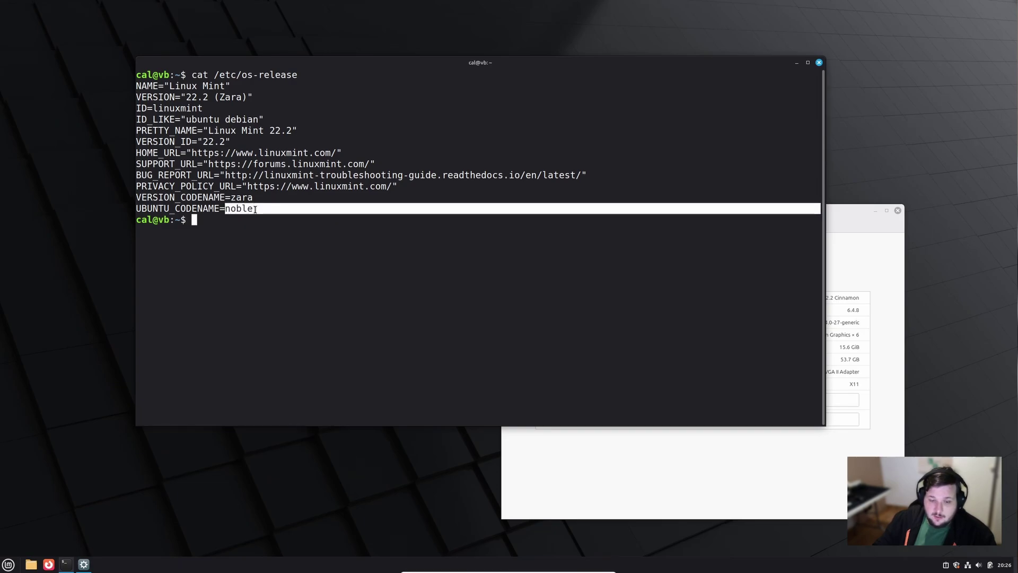
left_click(255, 211)
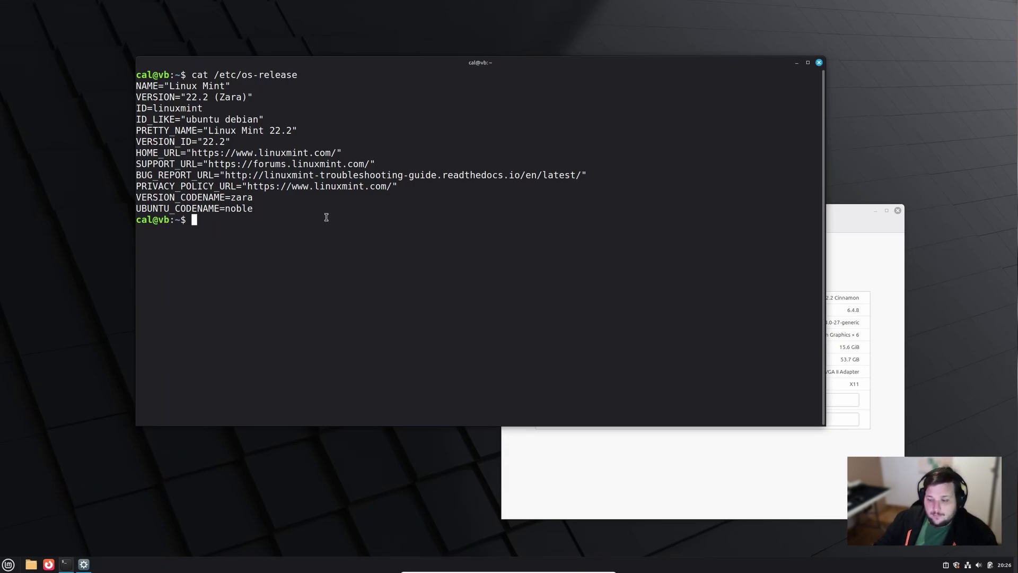
left_click(849, 227)
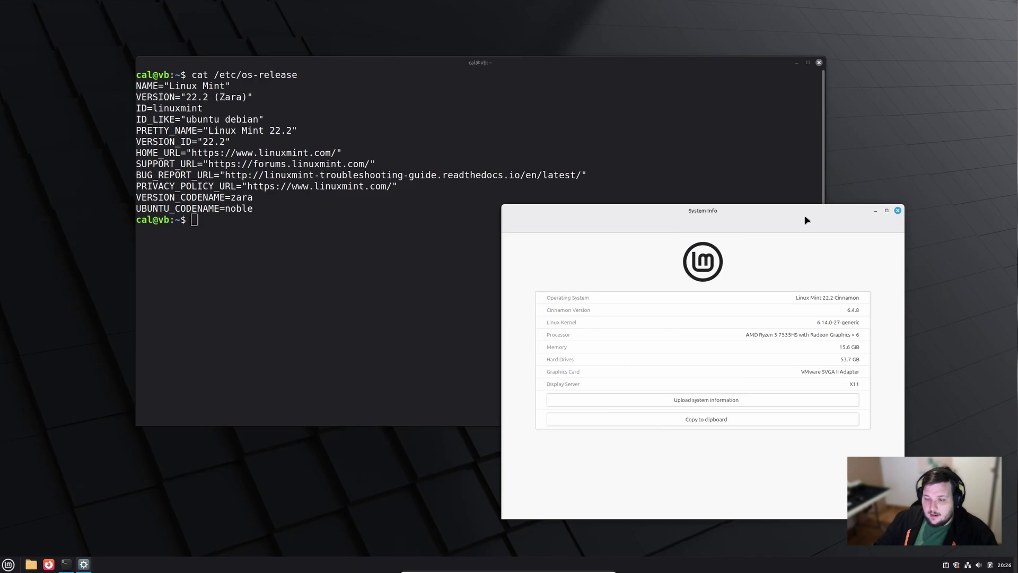
left_click_drag(807, 221, 635, 158)
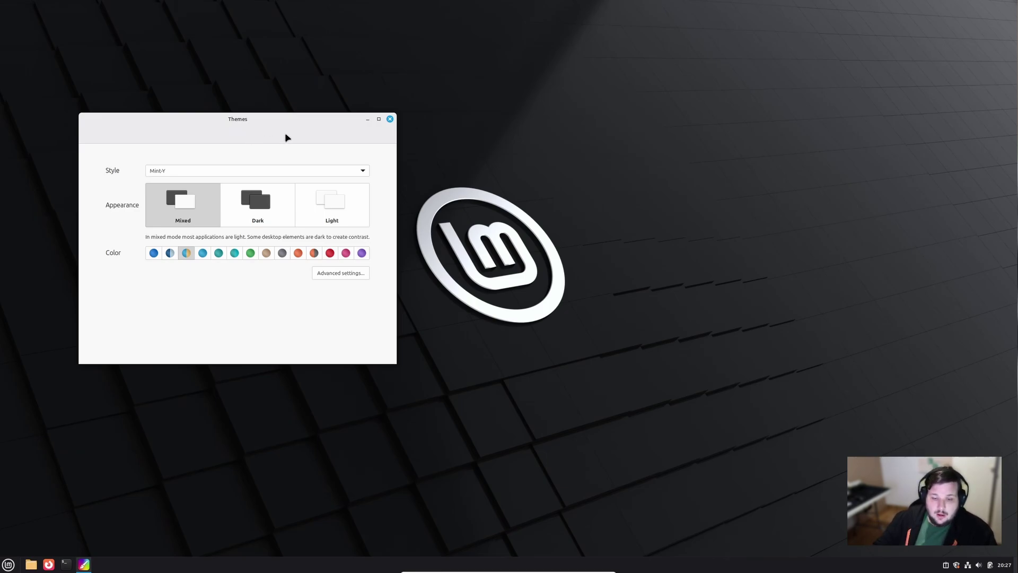
Launch Disk Usage Analyzer beside Themes and switch to the Dark appearance with a purple accent.
left_click(8, 564)
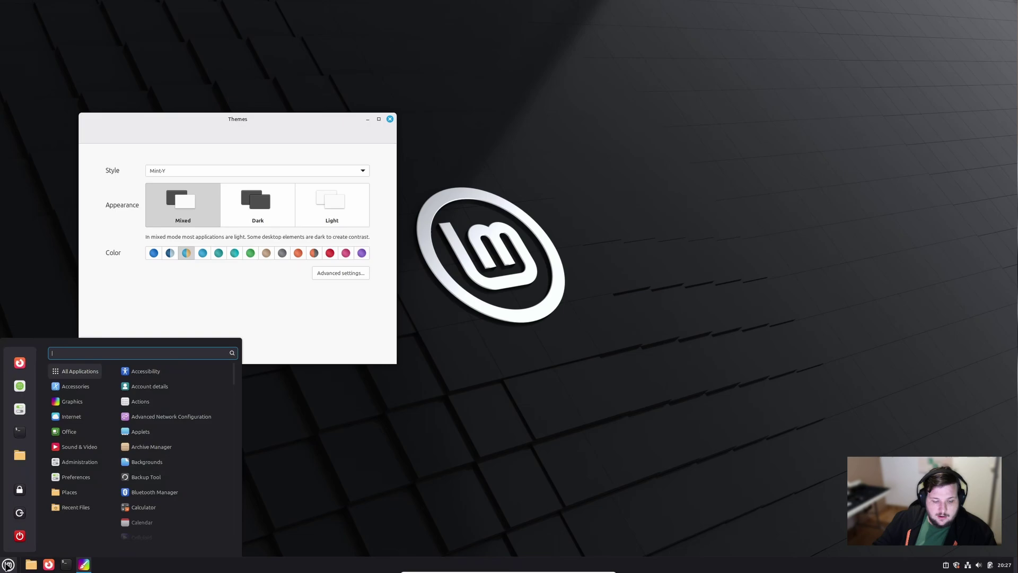
type("disk")
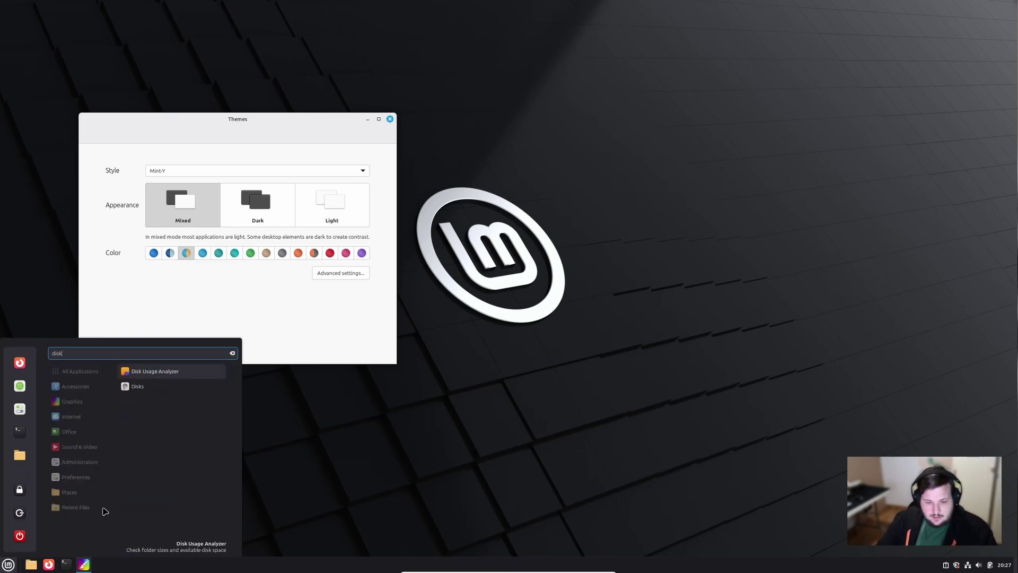
left_click(169, 372)
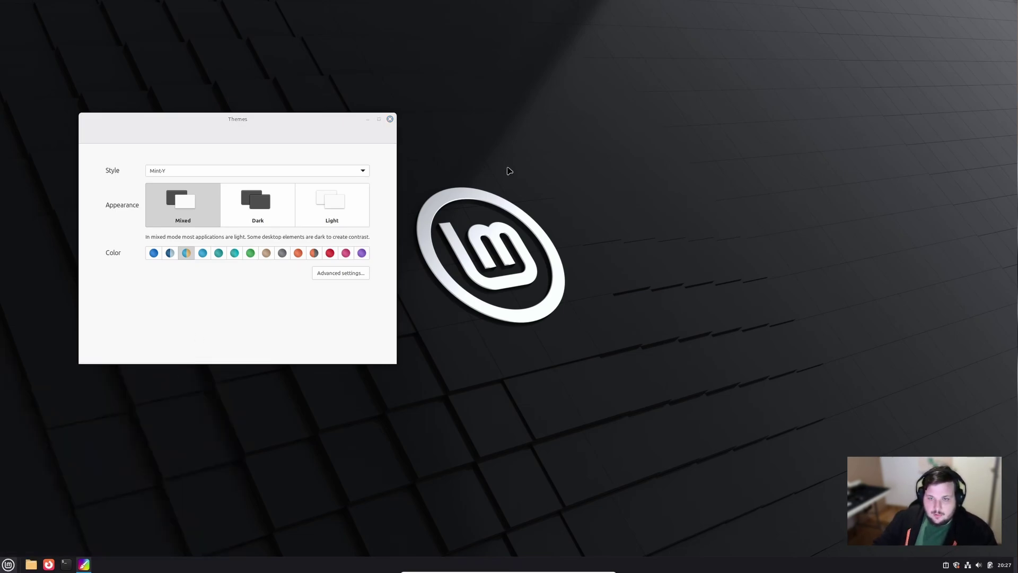
left_click_drag(511, 137, 668, 136)
left_click_drag(339, 119, 445, 138)
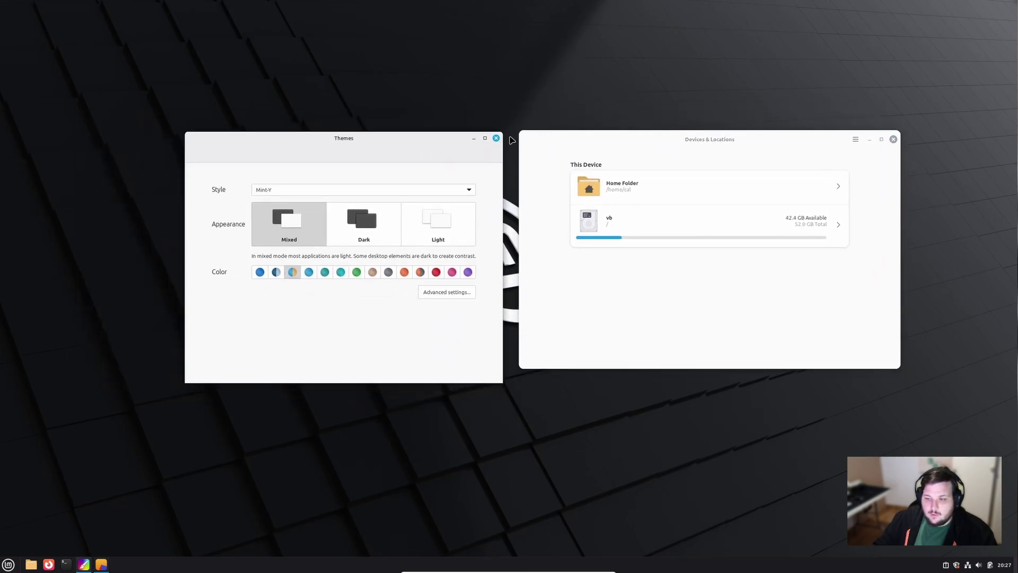
left_click(771, 137)
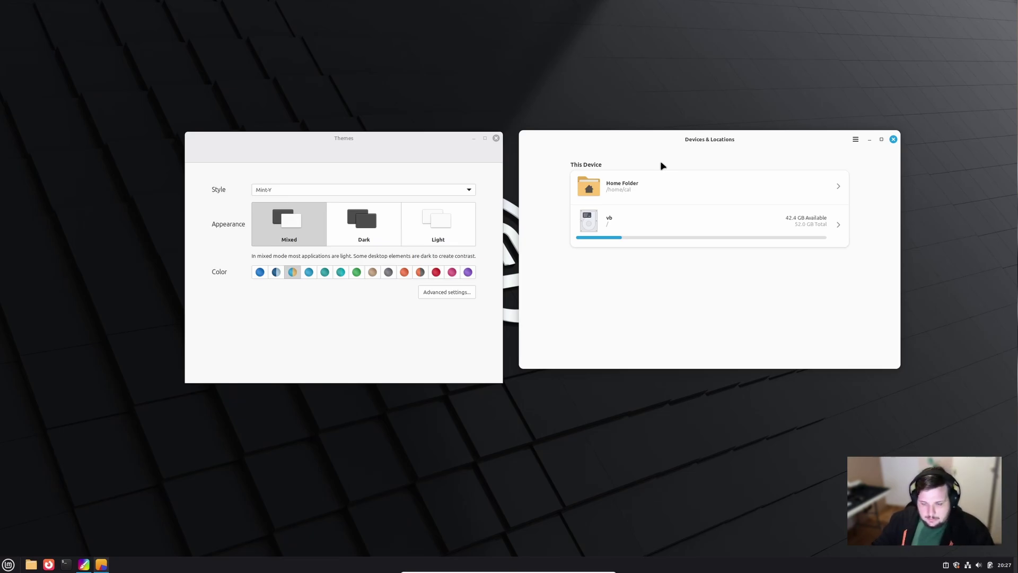
left_click(363, 238)
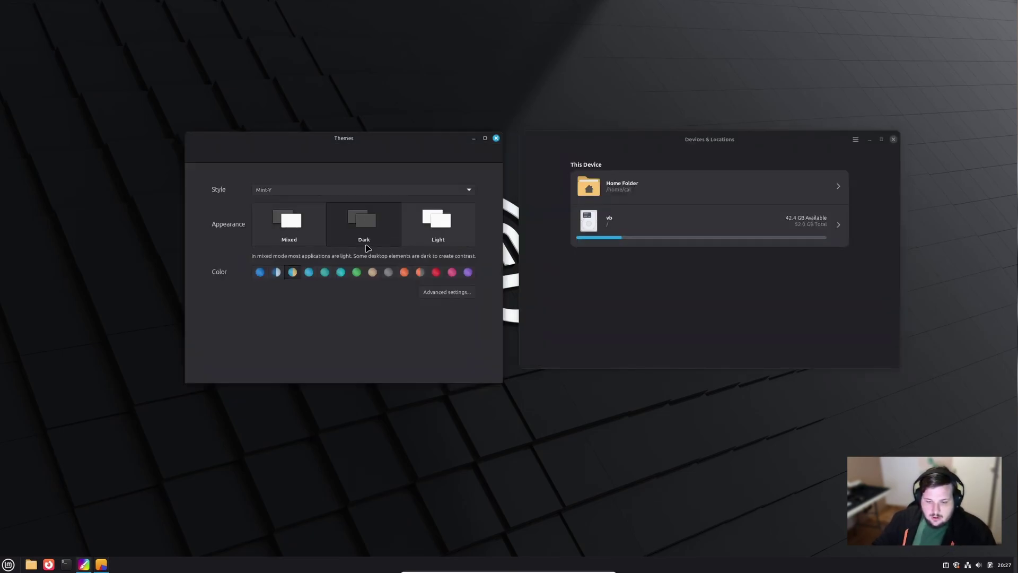
left_click(469, 273)
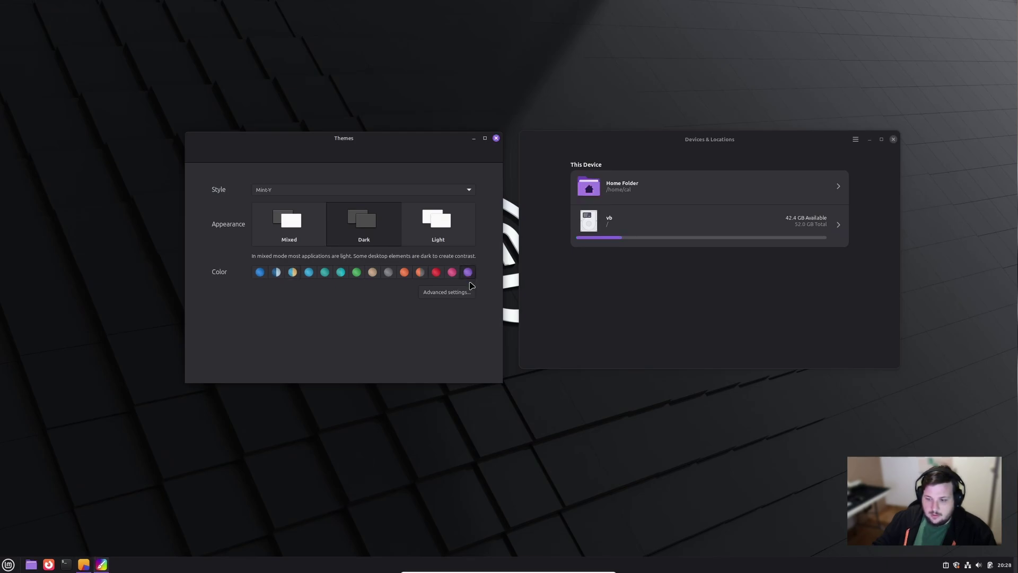
Open Disk Usage Analyzer's Preferences and start adding a location to ignore.
left_click(855, 140)
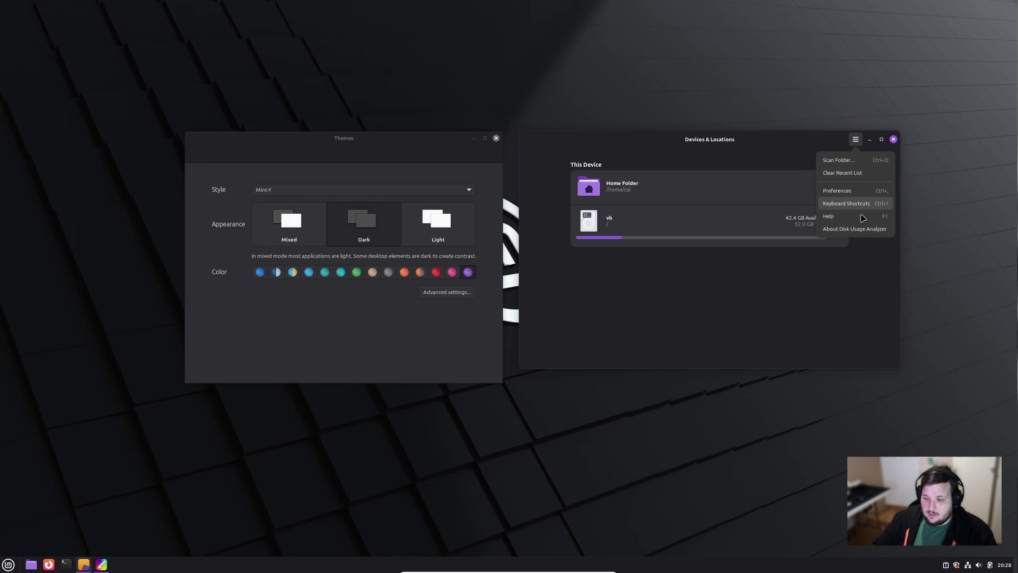
left_click(859, 192)
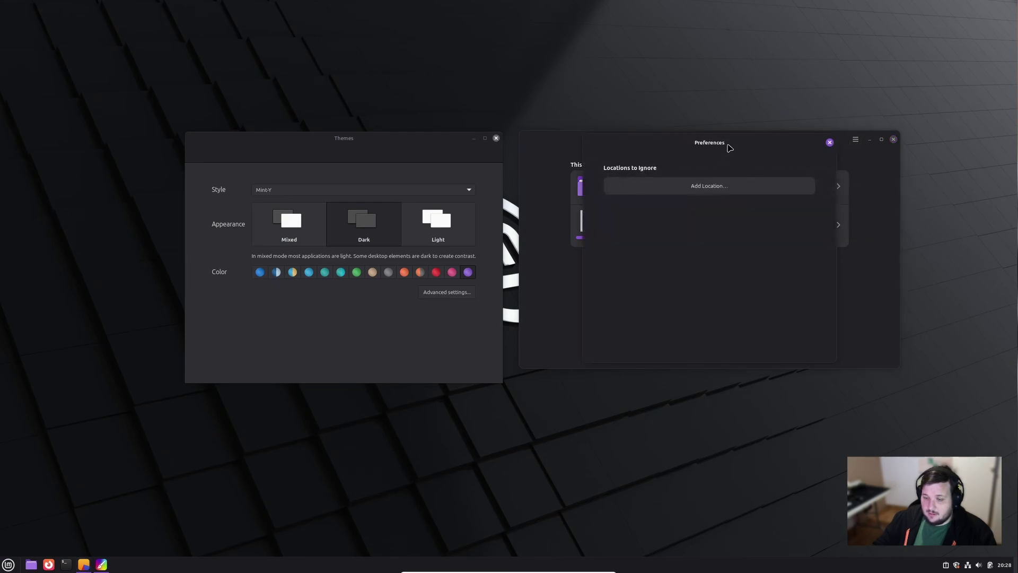
left_click_drag(731, 148, 847, 215)
left_click(850, 256)
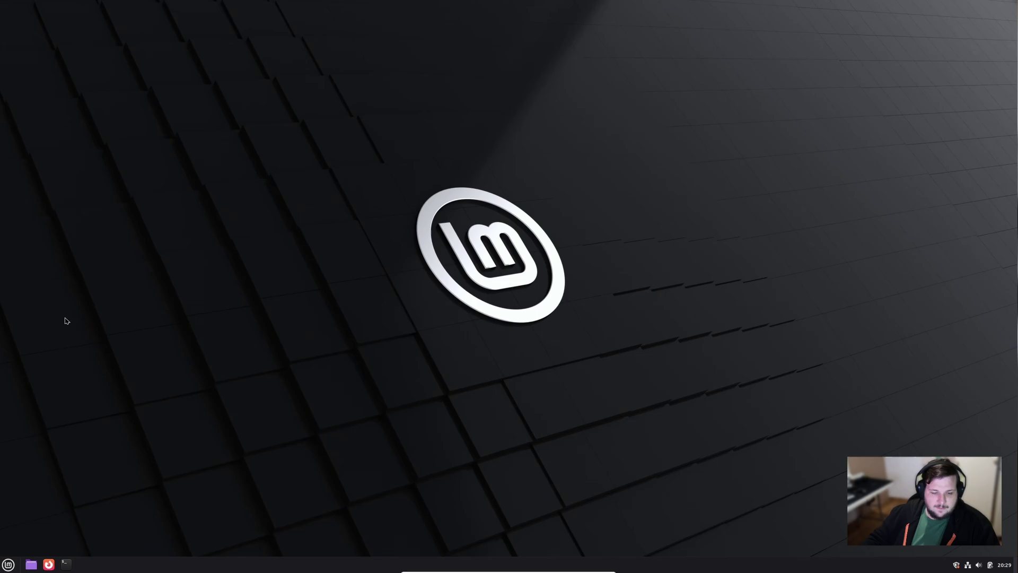
Scroll through All Applications in the Mint menu, then dismiss it by clicking the desktop.
left_click(9, 566)
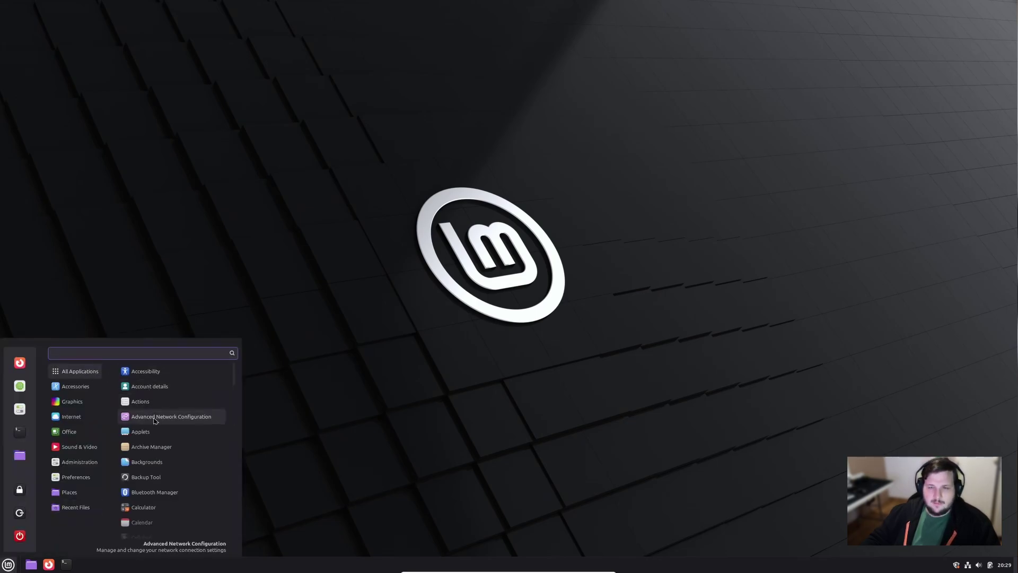
scroll(161, 428, "down", 3)
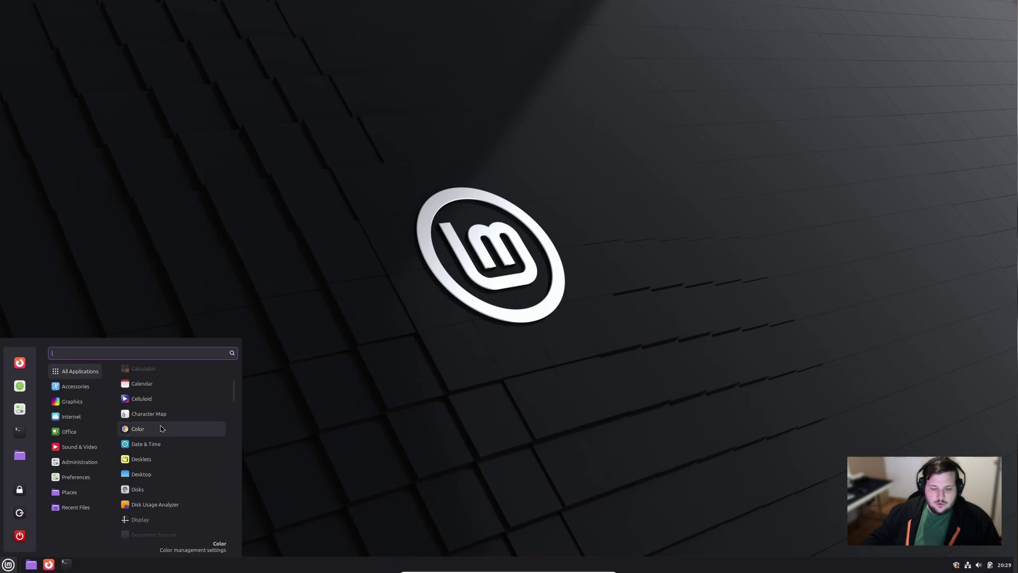
scroll(161, 429, "down", 10)
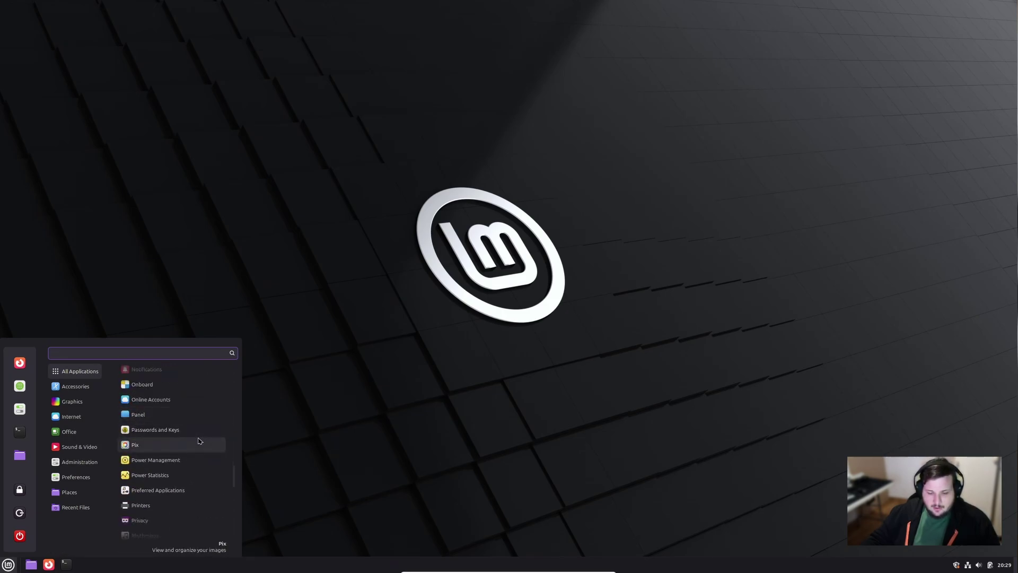
scroll(196, 438, "down", 8)
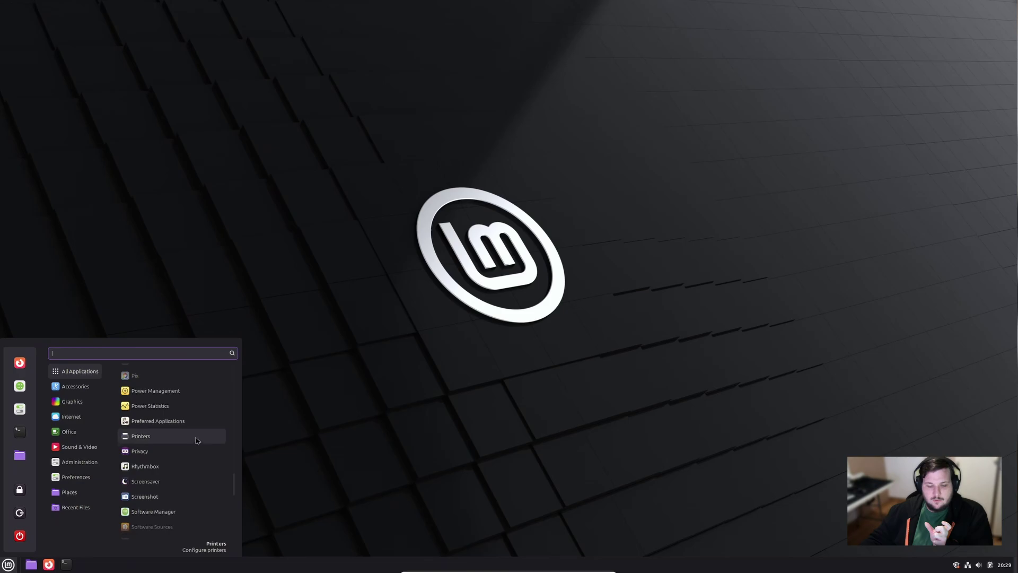
scroll(195, 478, "up", 8)
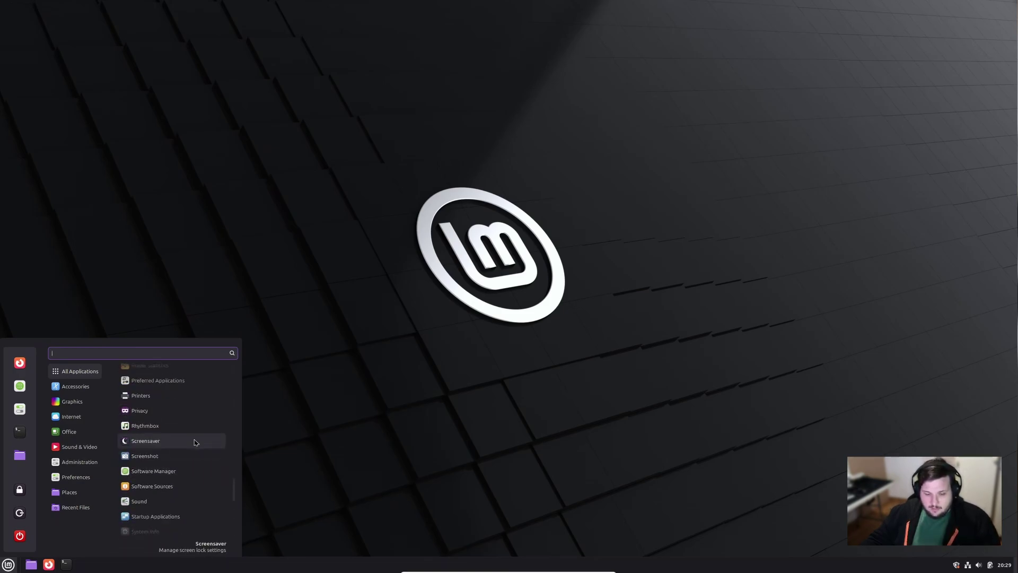
scroll(175, 442, "down", 5)
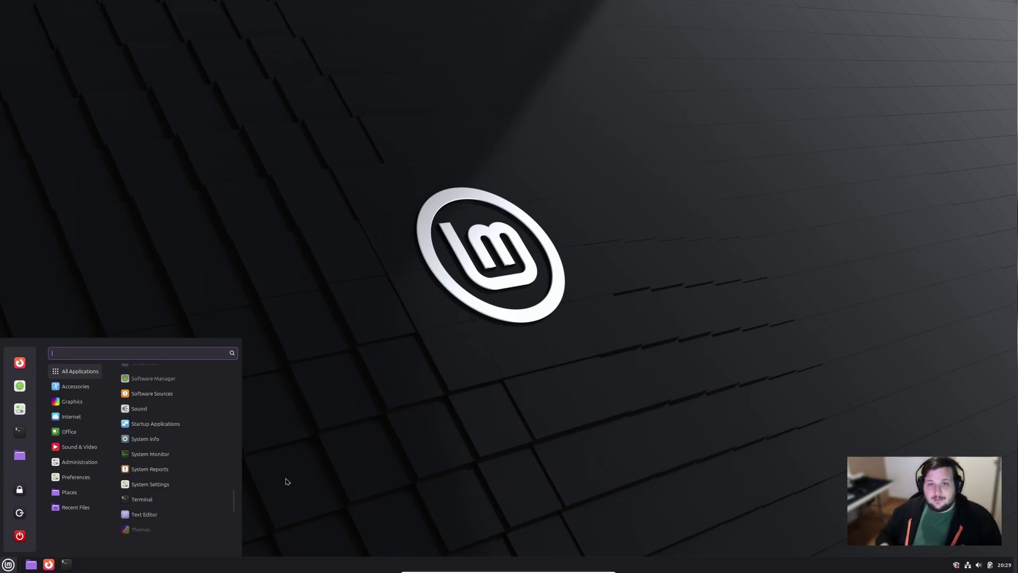
left_click(287, 481)
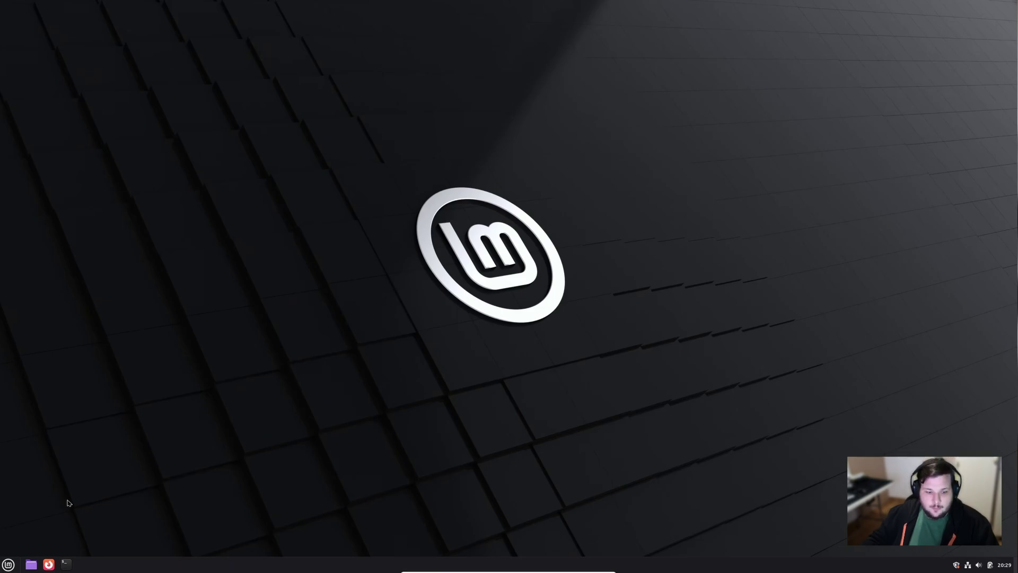
Log out from the Mint menu and pick the Cinnamon on Wayland (Experimental) session at login.
left_click(8, 565)
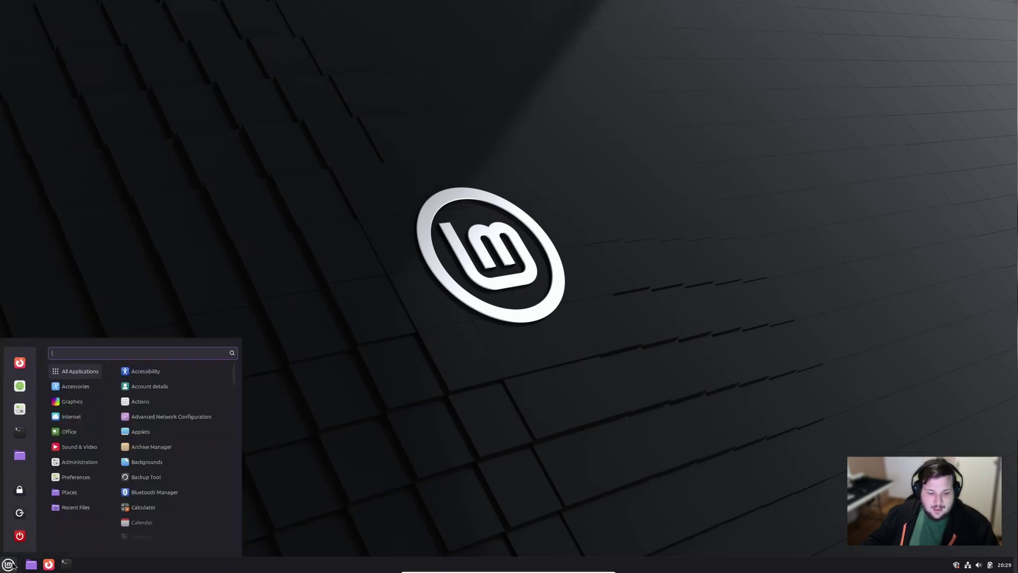
left_click(28, 516)
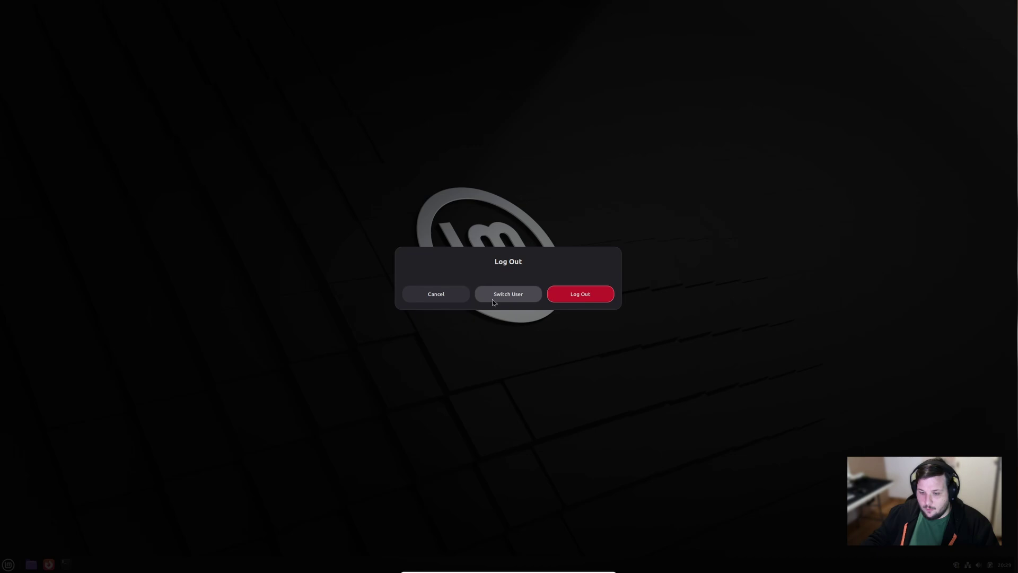
left_click(573, 298)
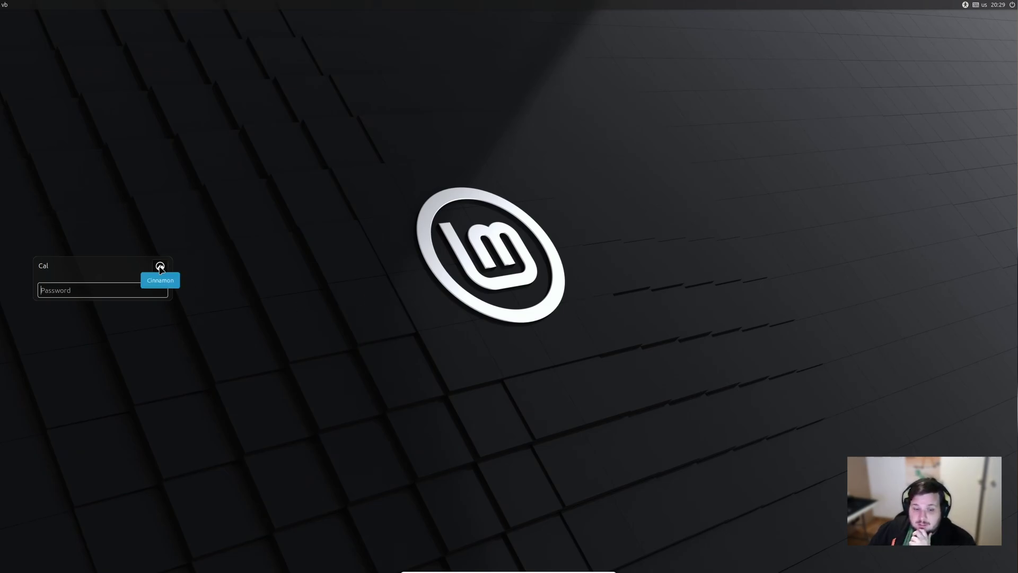
left_click(160, 267)
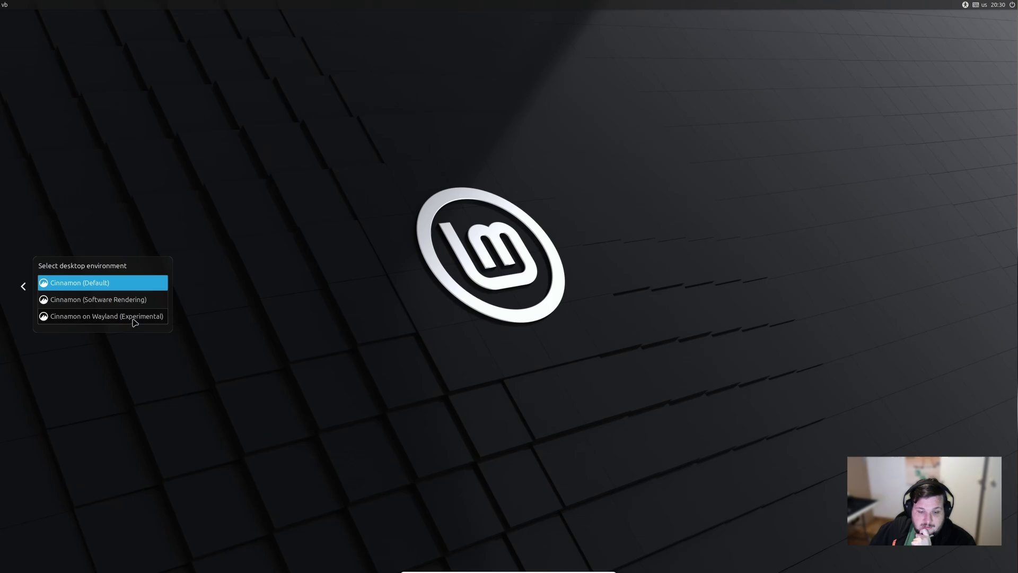
left_click(72, 318)
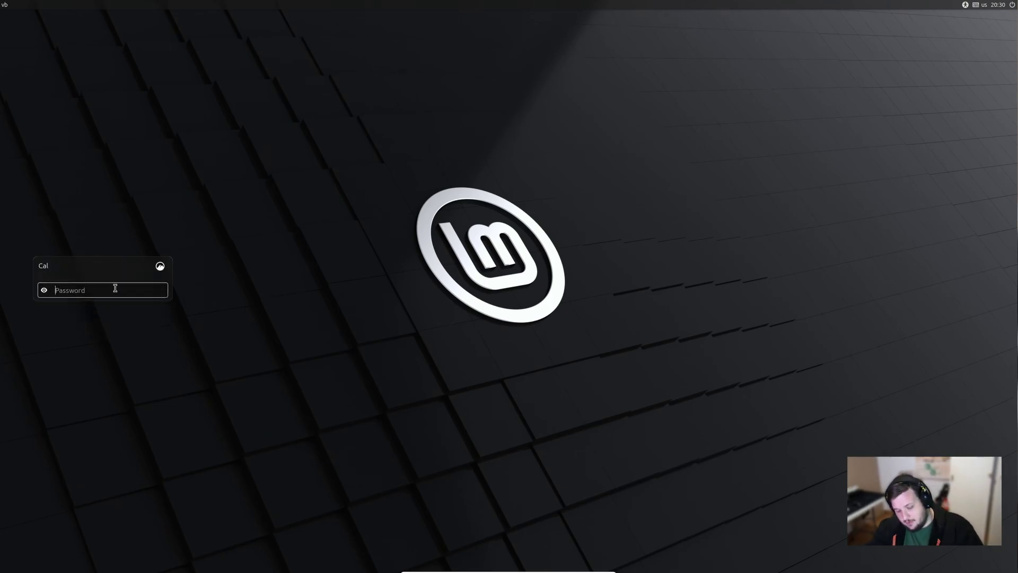
Enter the account password and log in to the Wayland session.
type("•••••••••••")
key("Return")
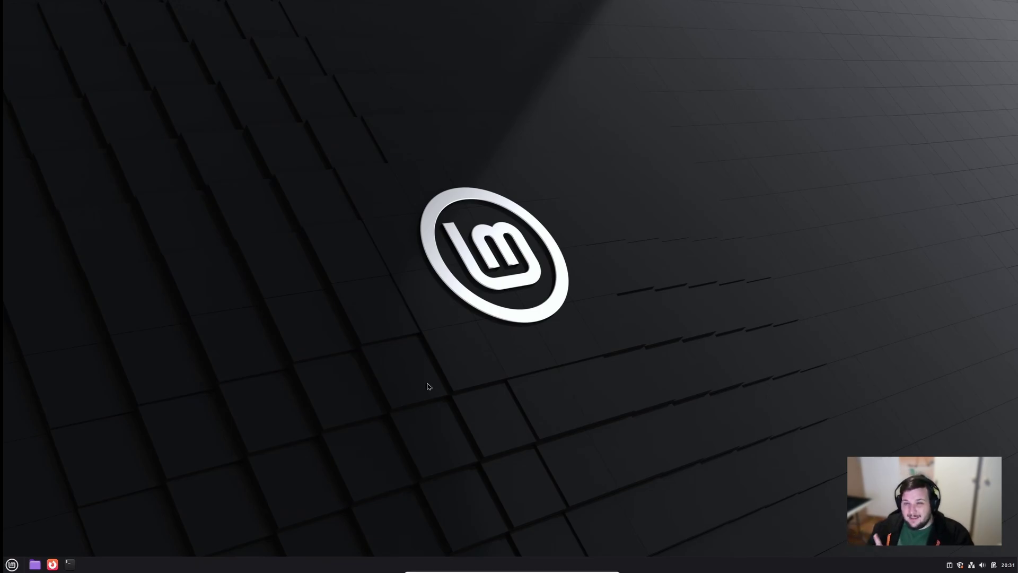
Launch Gestures via a 'ges' search, enable gestures, and enlarge and centre the window.
key("super")
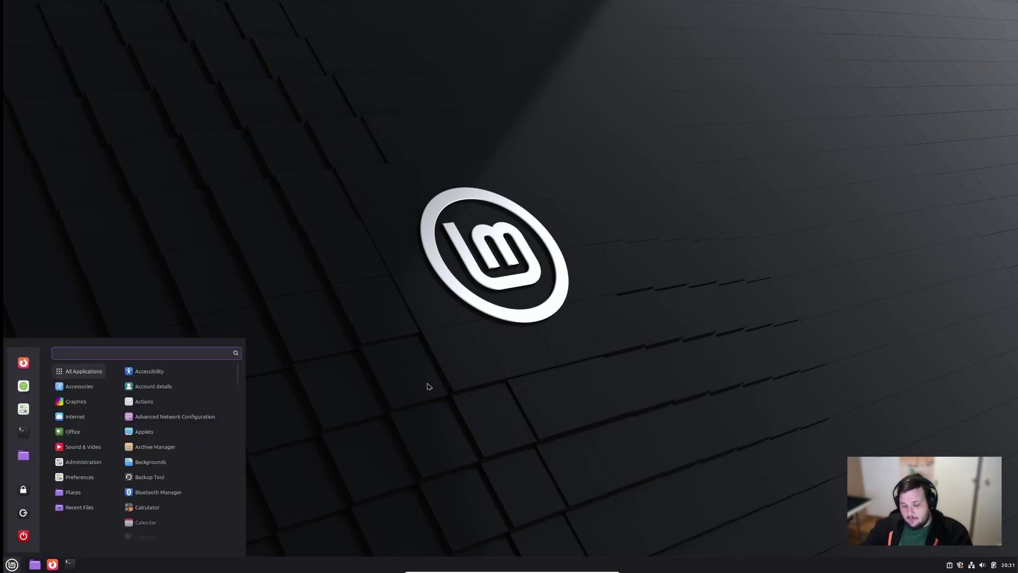
type("ges")
key("Return")
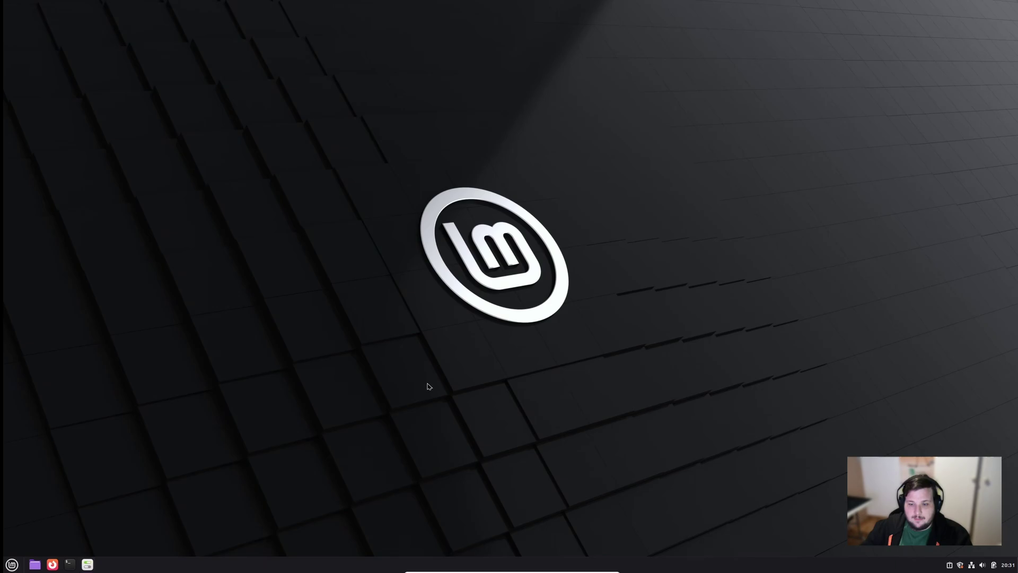
left_click_drag(258, 24, 575, 80)
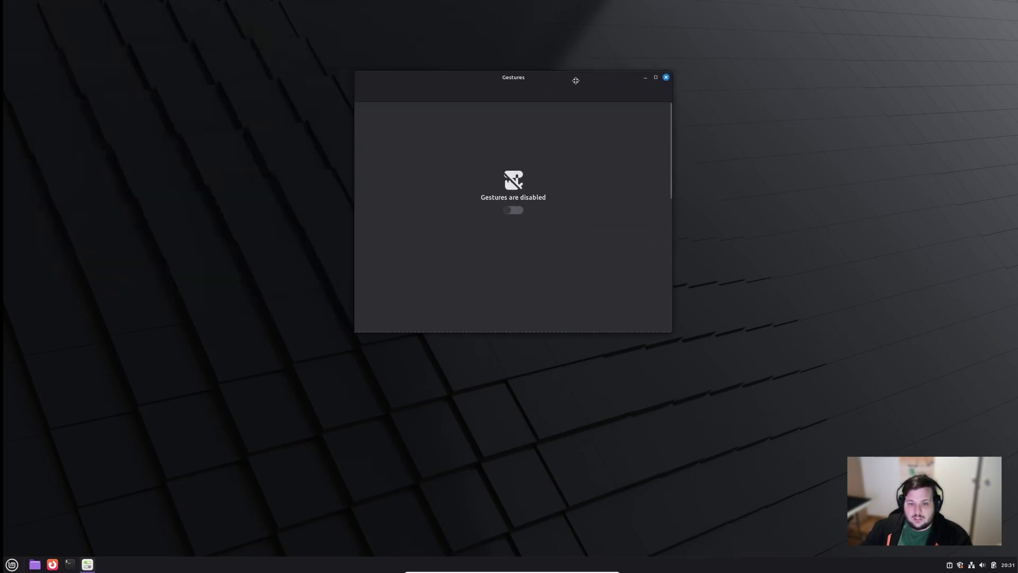
left_click(518, 216)
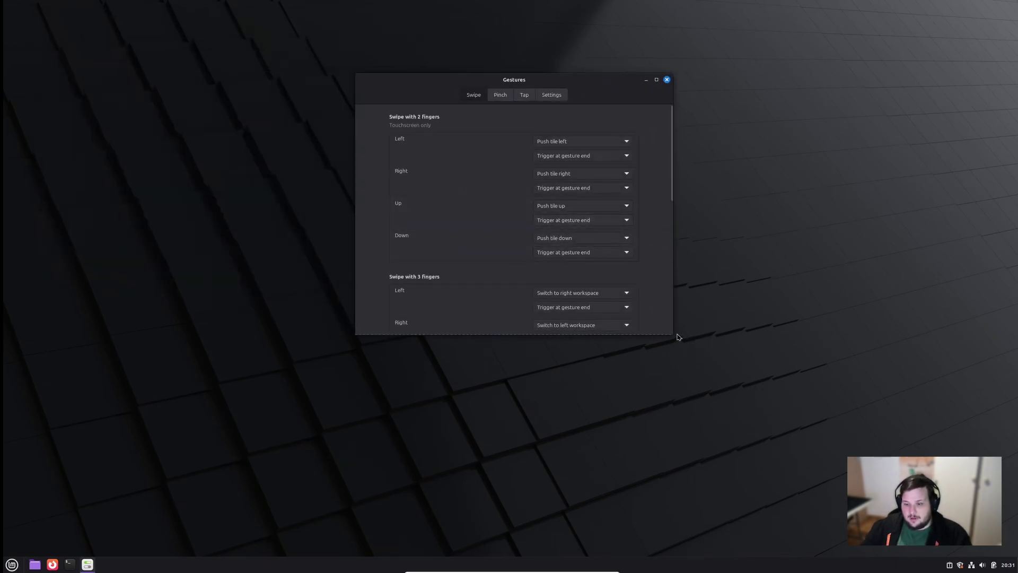
left_click_drag(673, 334, 825, 449)
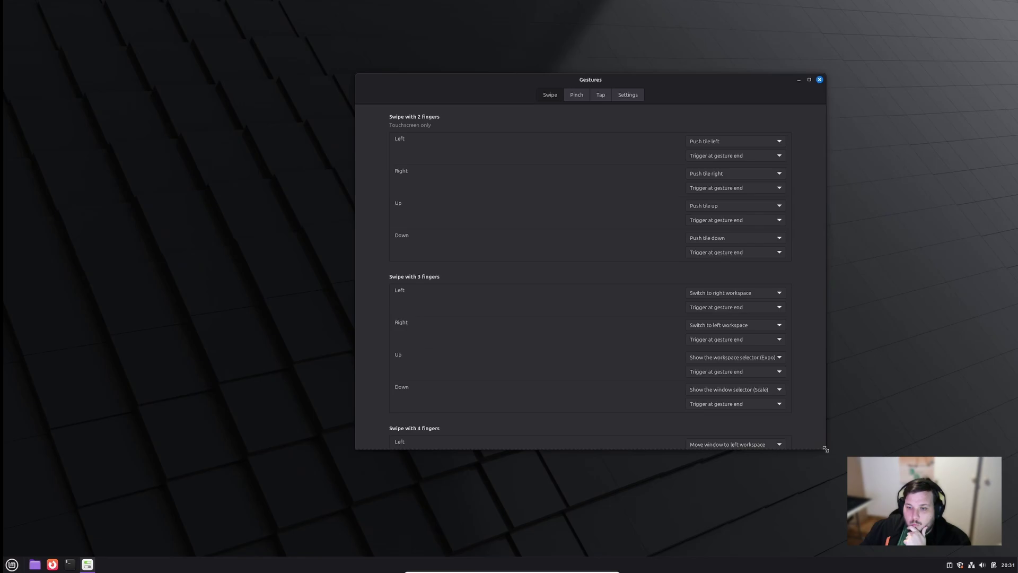
left_click_drag(661, 76, 593, 78)
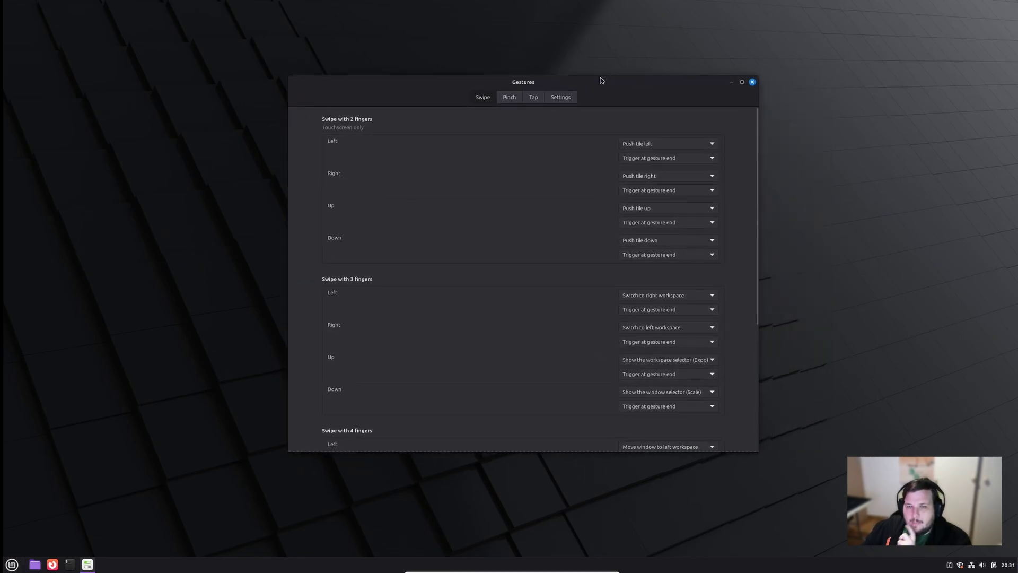